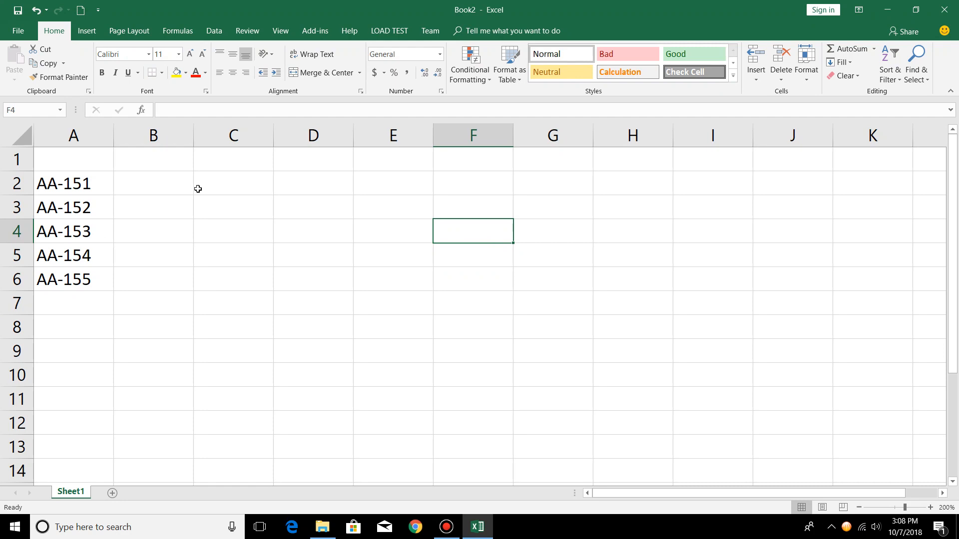
# Examine the codes listed in A2:A6 together with the empty cells A1 and B2.
pyautogui.click(198, 189)
pyautogui.click(63, 156)
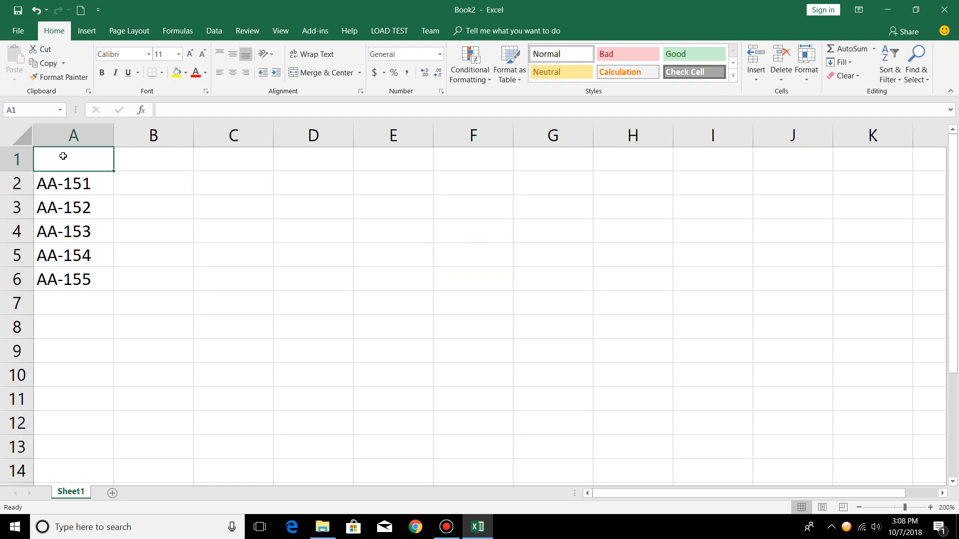
pyautogui.press('Down')
pyautogui.press('Down')
pyautogui.press('Down')
pyautogui.press('Down')
pyautogui.press('Down')
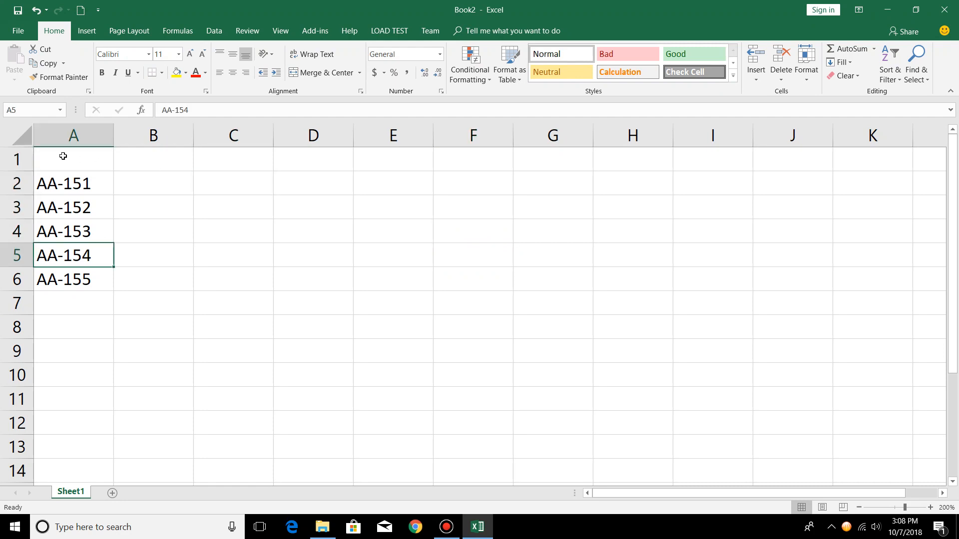
pyautogui.press('Up')
pyautogui.press('Up')
pyautogui.press('Up')
pyautogui.press('Up')
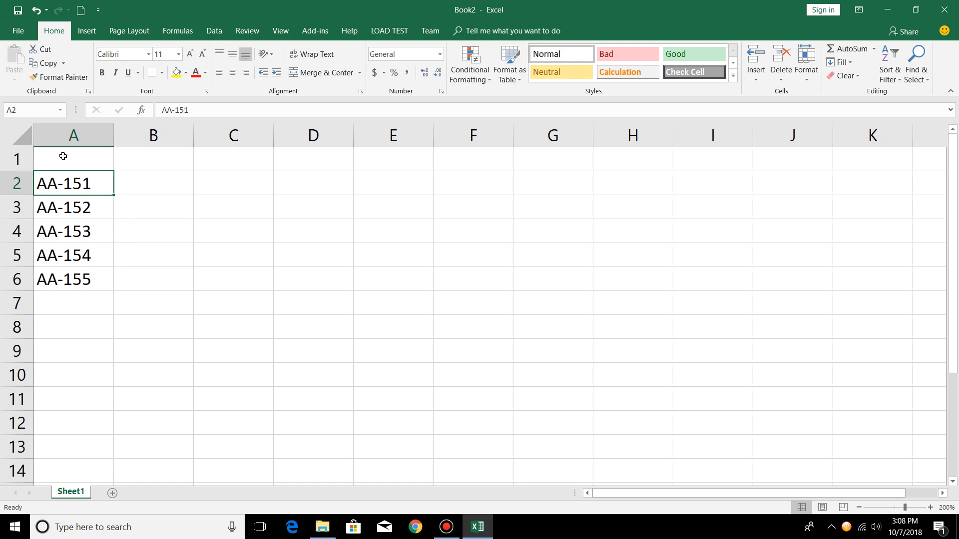
pyautogui.press('Right')
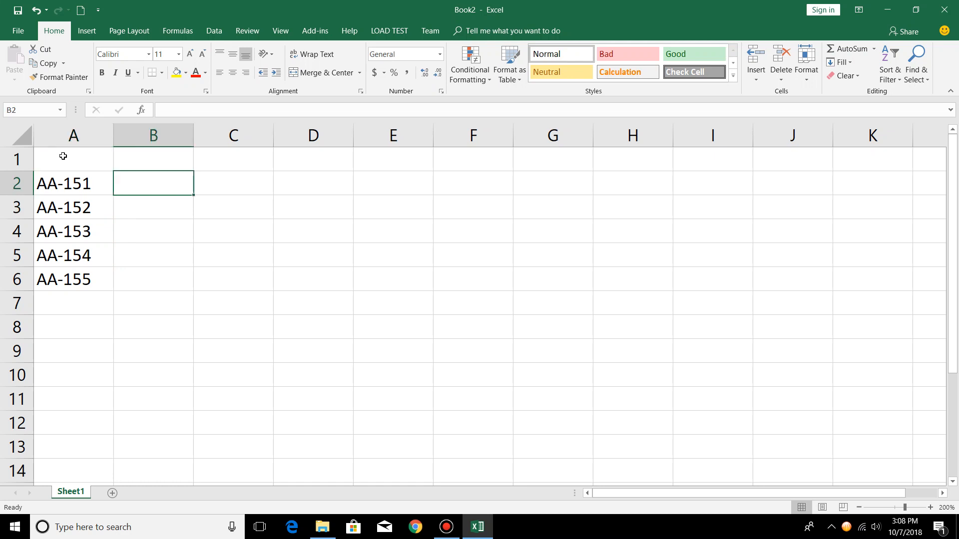
pyautogui.press('Left')
pyautogui.press('Up')
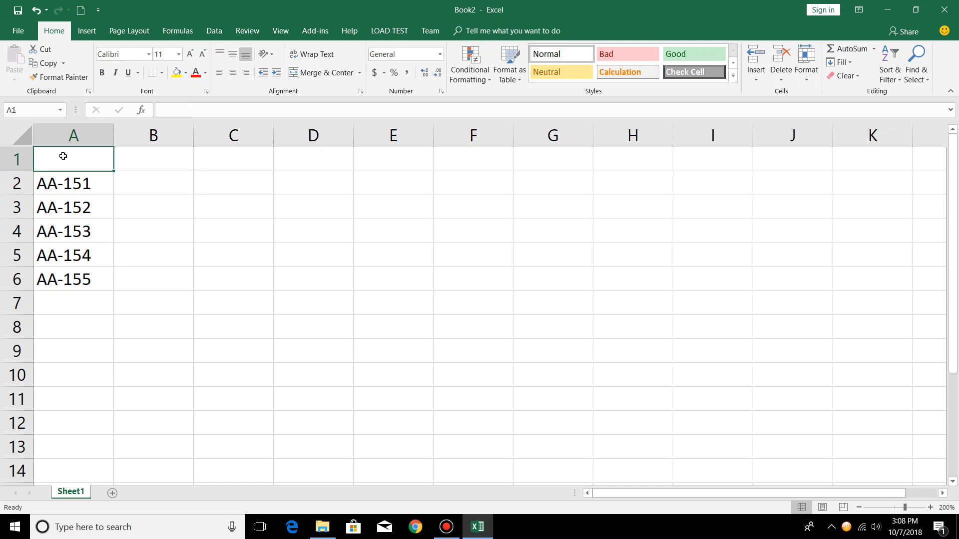
pyautogui.press('Down')
pyautogui.press('Down')
pyautogui.press('Down')
pyautogui.press('Down')
pyautogui.press('Down')
pyautogui.press('Up')
pyautogui.press('Up')
pyautogui.press('Up')
pyautogui.press('Up')
pyautogui.press('Right')
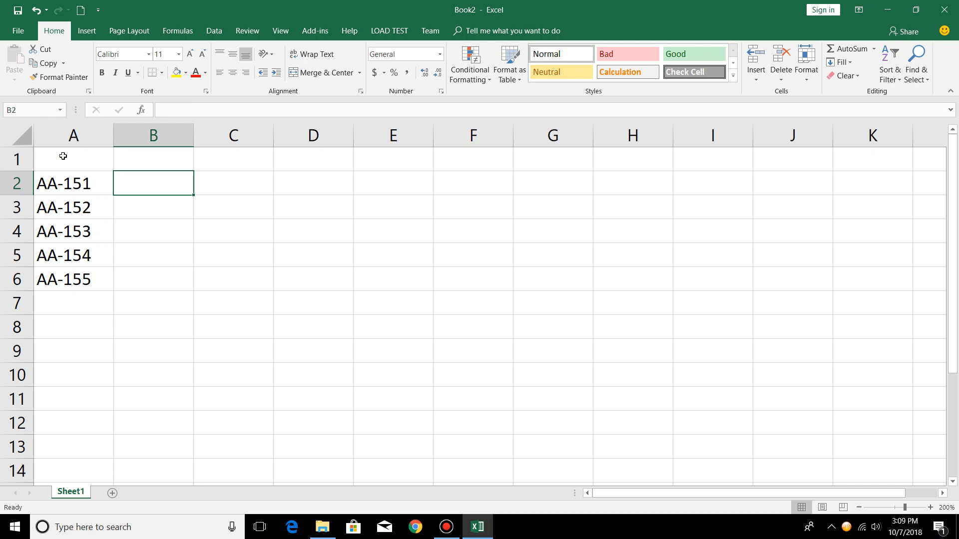
# Replace all occurrences of AA with SA in A2:A6 using Find and Replace, and undo the replacement.
pyautogui.press('Left')
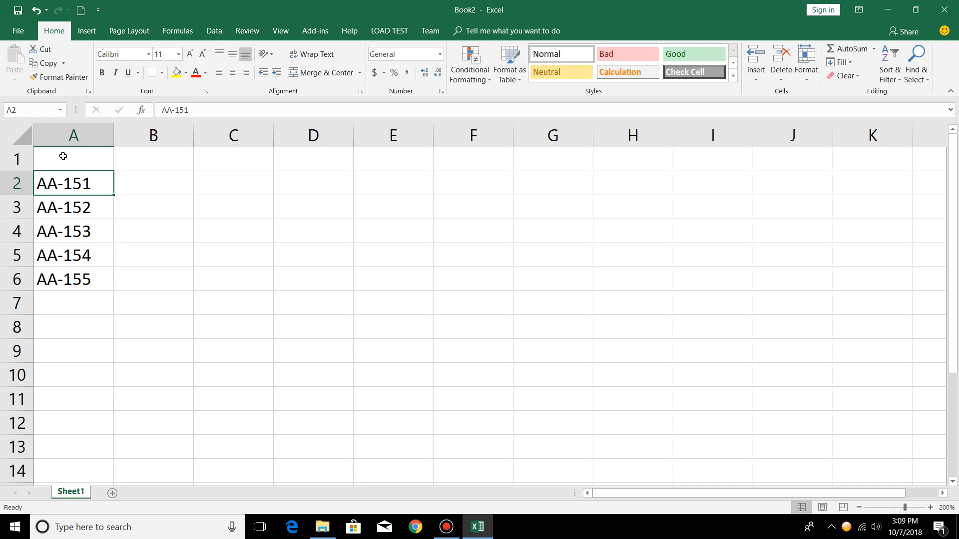
pyautogui.hotkey('ctrl', 'shift', 'Down')
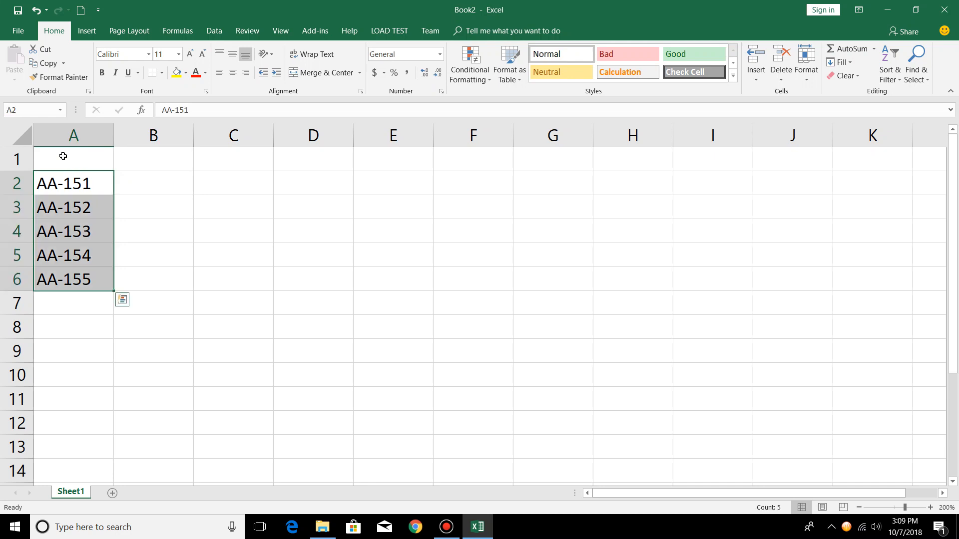
pyautogui.hotkey('ctrl', 'f')
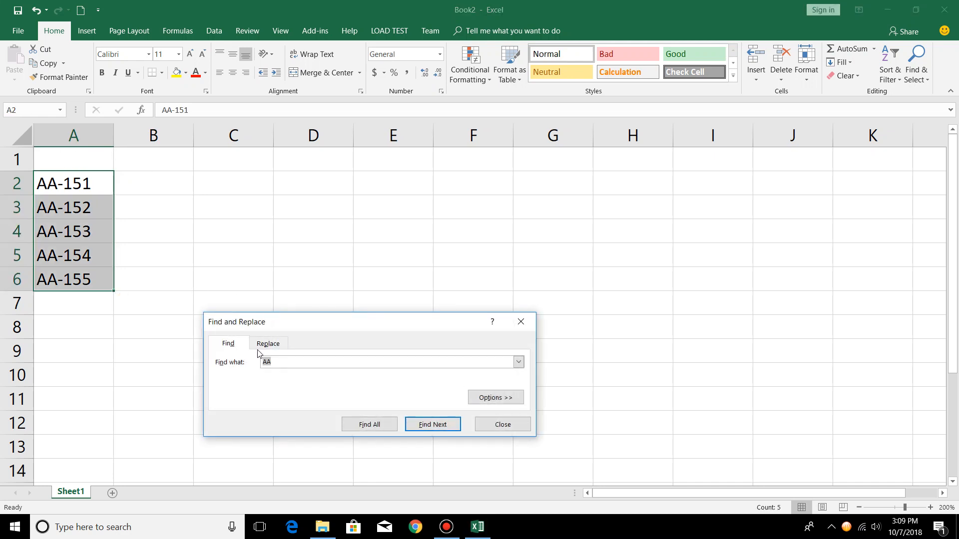
pyautogui.click(268, 343)
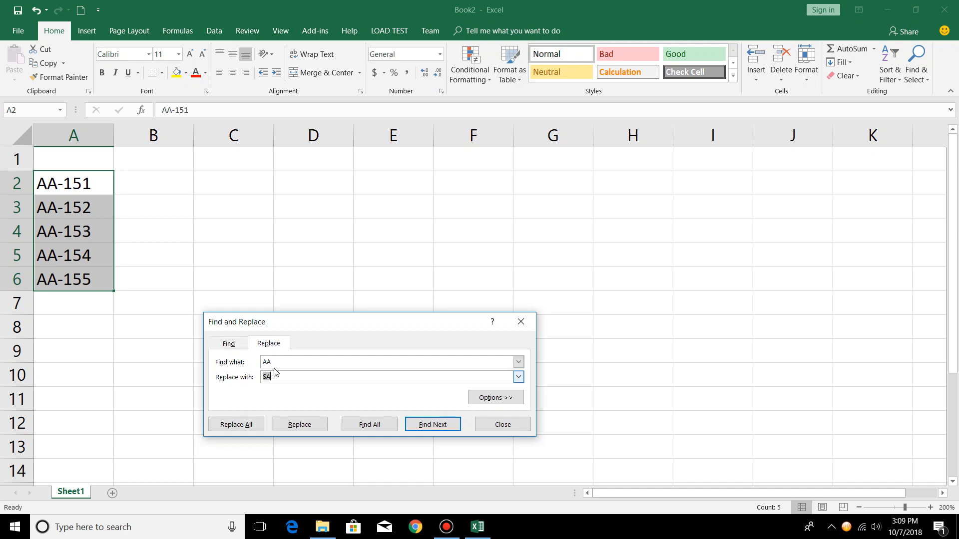
pyautogui.click(237, 425)
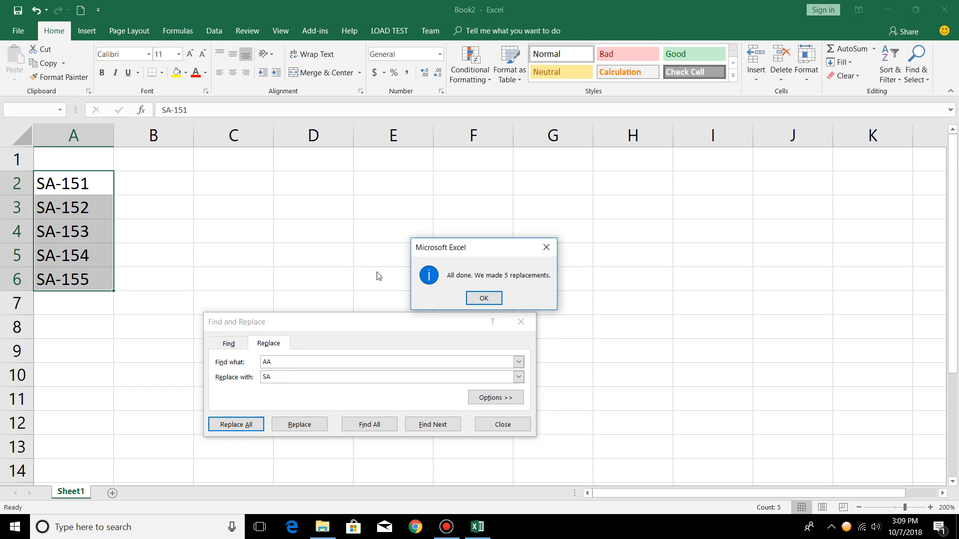
pyautogui.click(483, 297)
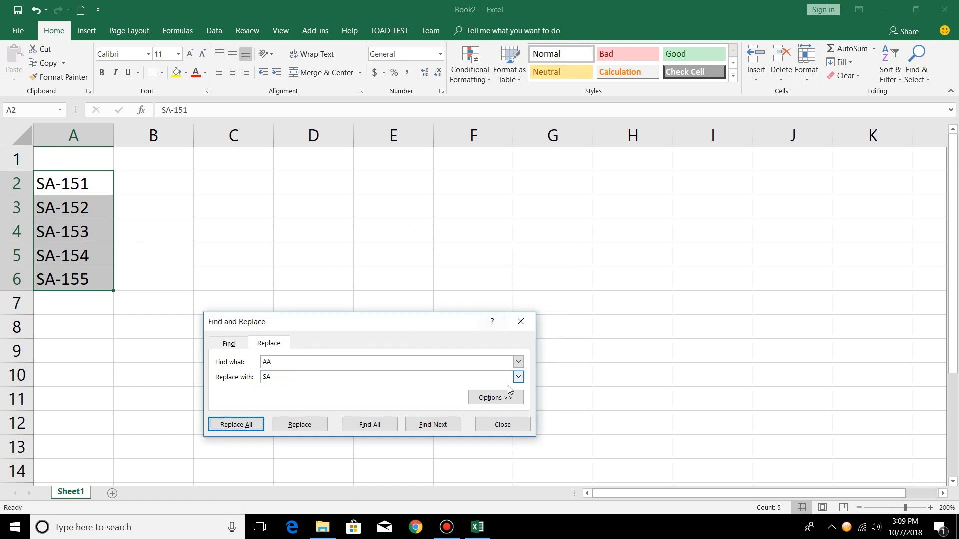
pyautogui.click(501, 424)
pyautogui.click(332, 287)
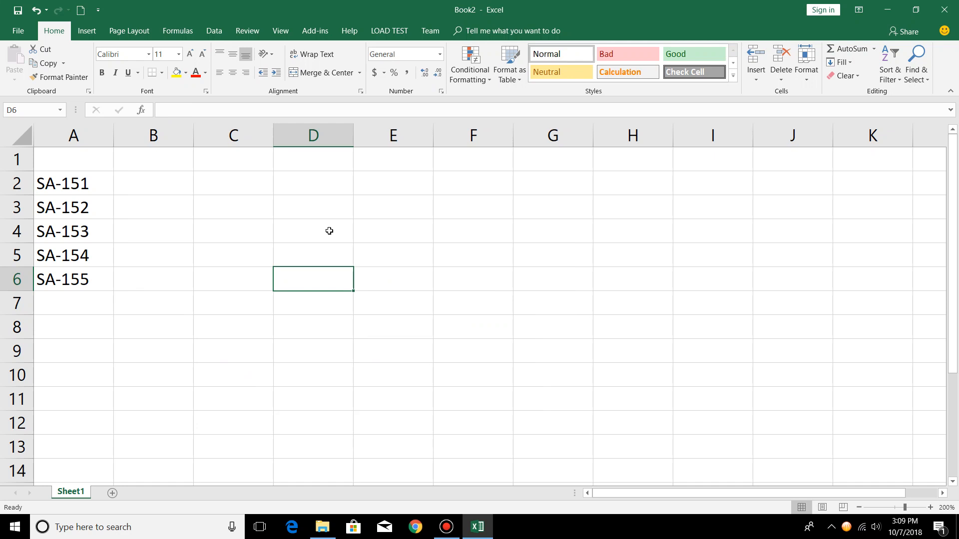
pyautogui.hotkey('ctrl', 'z')
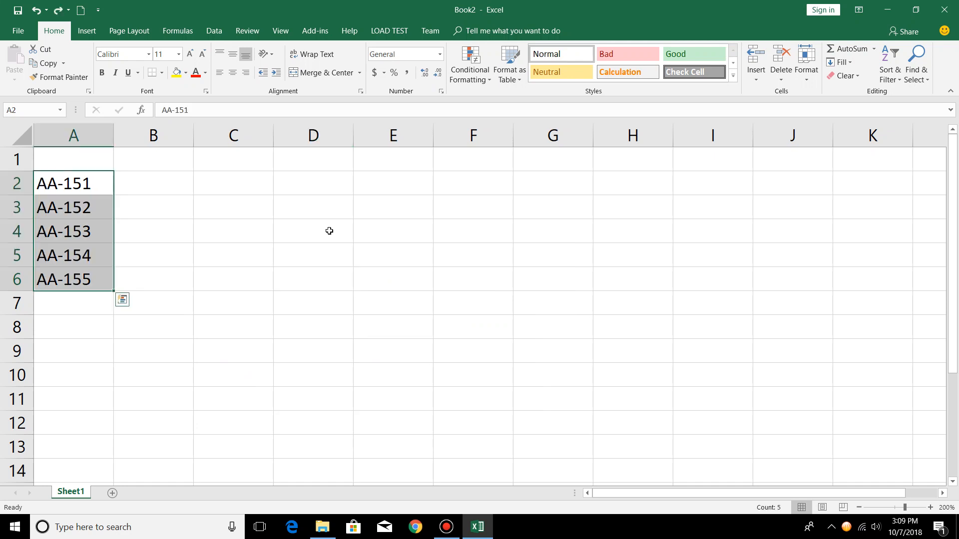
# Enter the formula =REPLACE(A2,1,1,A1) in B2 to swap the first character of A2 for the content of A1.
pyautogui.click(164, 179)
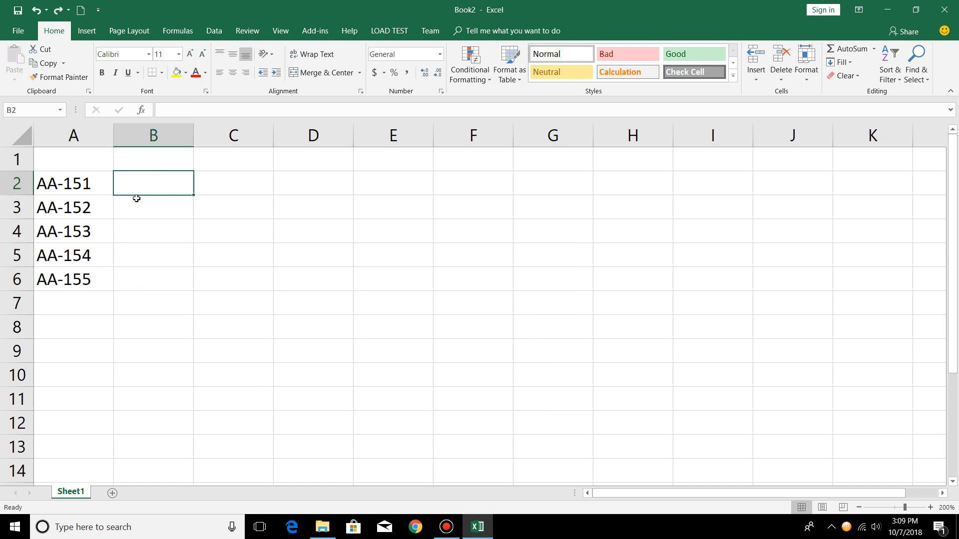
pyautogui.write('=REP')
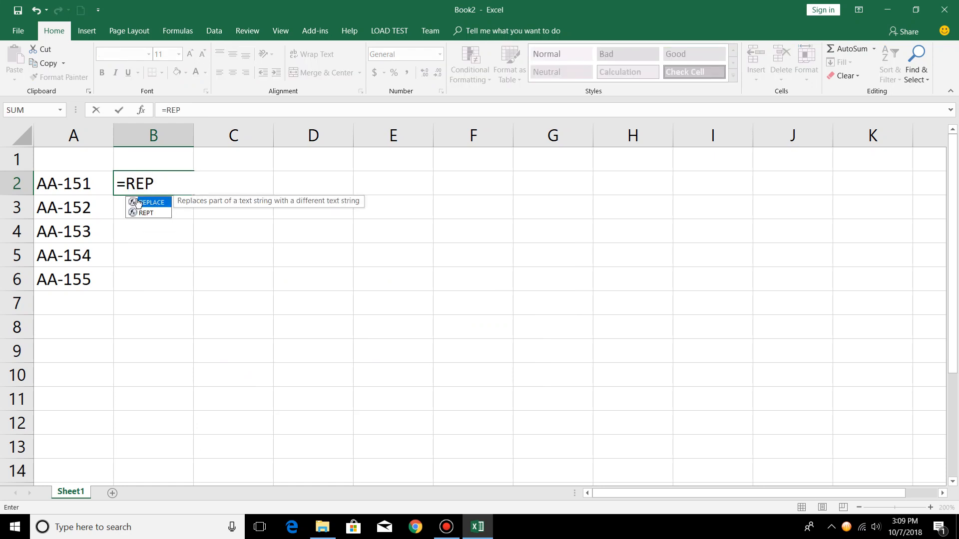
pyautogui.doubleClick(137, 202)
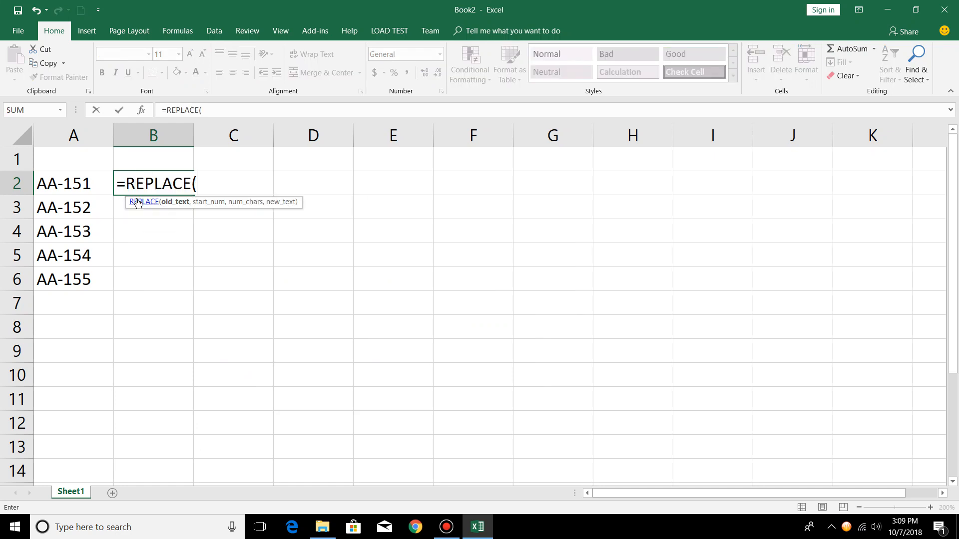
pyautogui.press('Left')
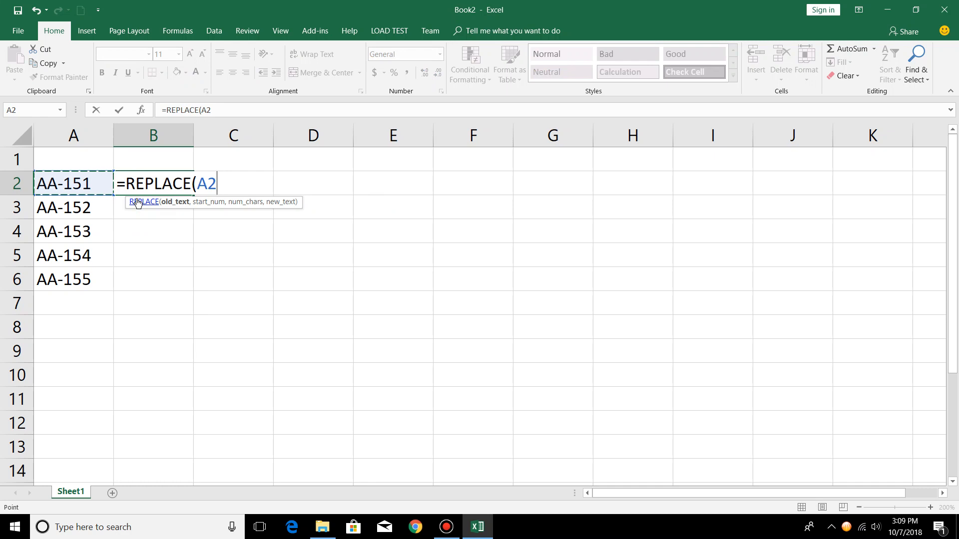
pyautogui.write(',1')
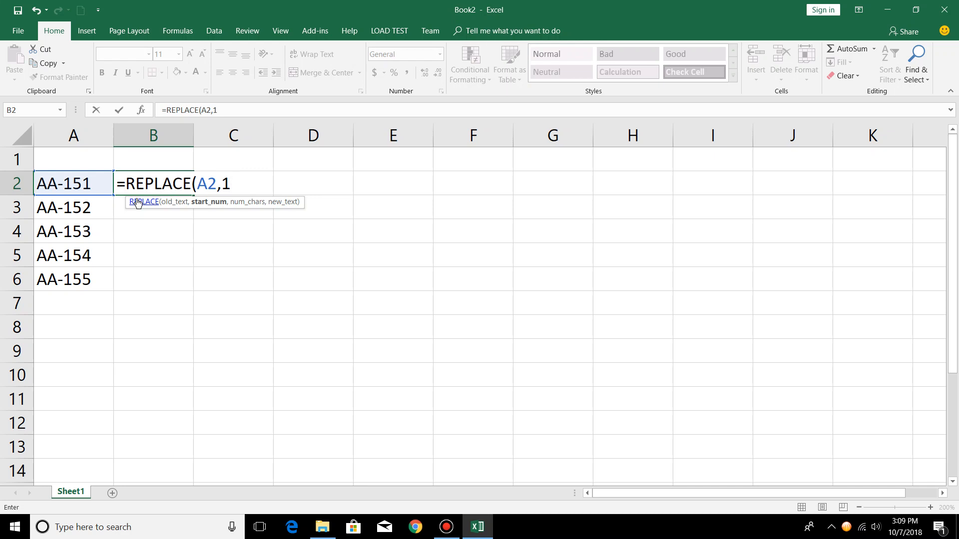
pyautogui.write(',')
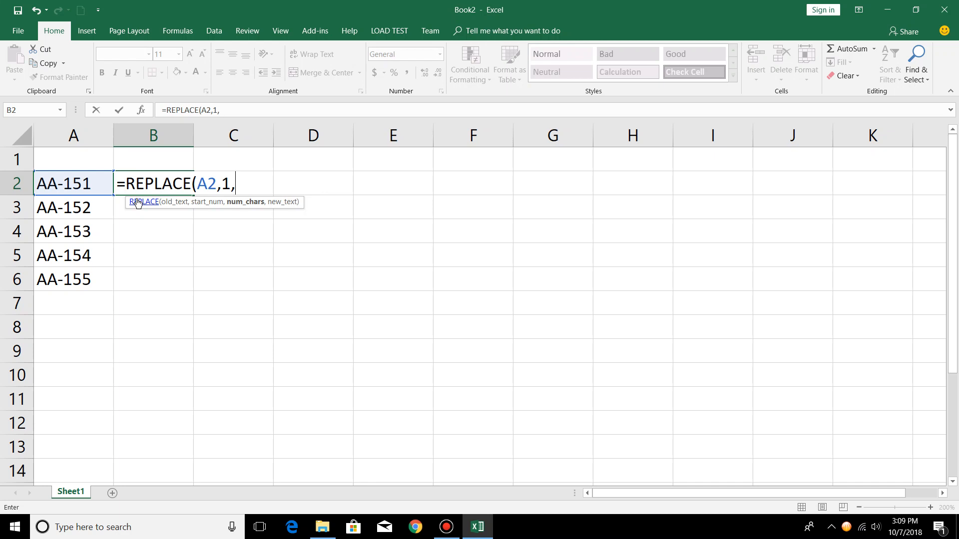
pyautogui.write('1,')
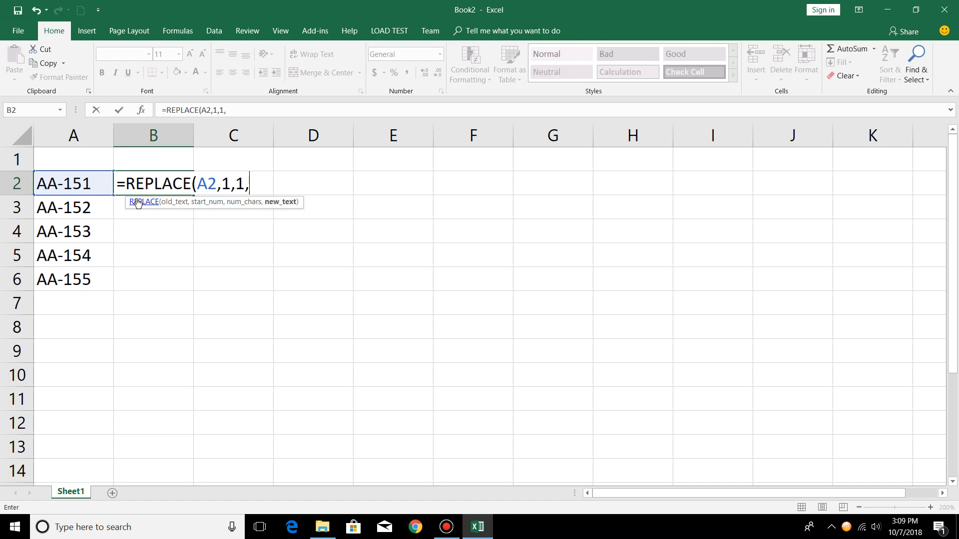
pyautogui.press('Up')
pyautogui.press('Left')
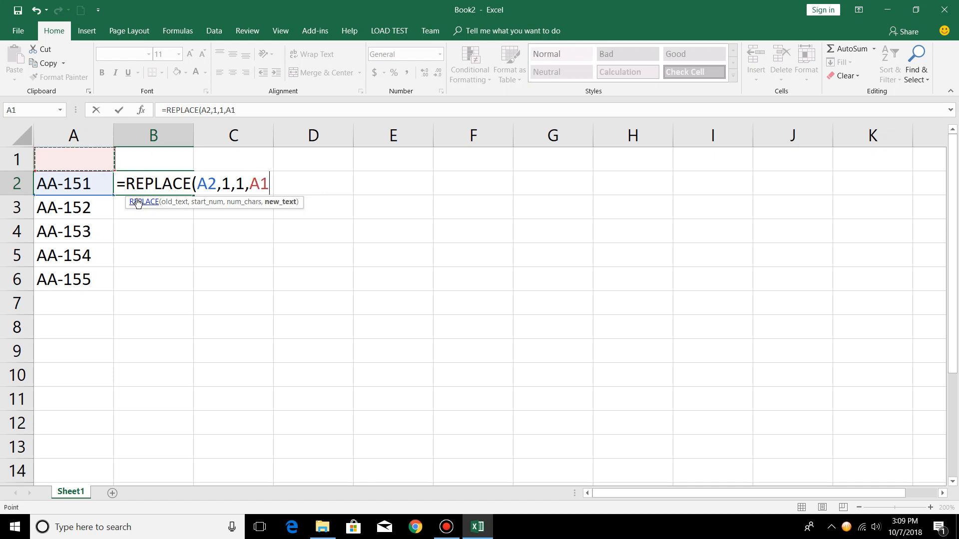
pyautogui.press('Return')
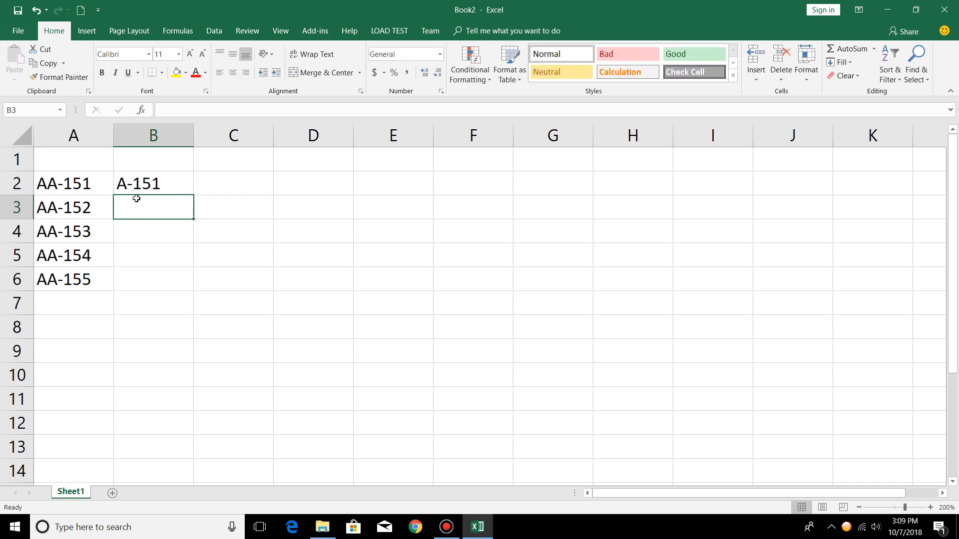
# Test the formula by entering A in cell A1 and replacing it with S.
pyautogui.press('Up')
pyautogui.click(66, 160)
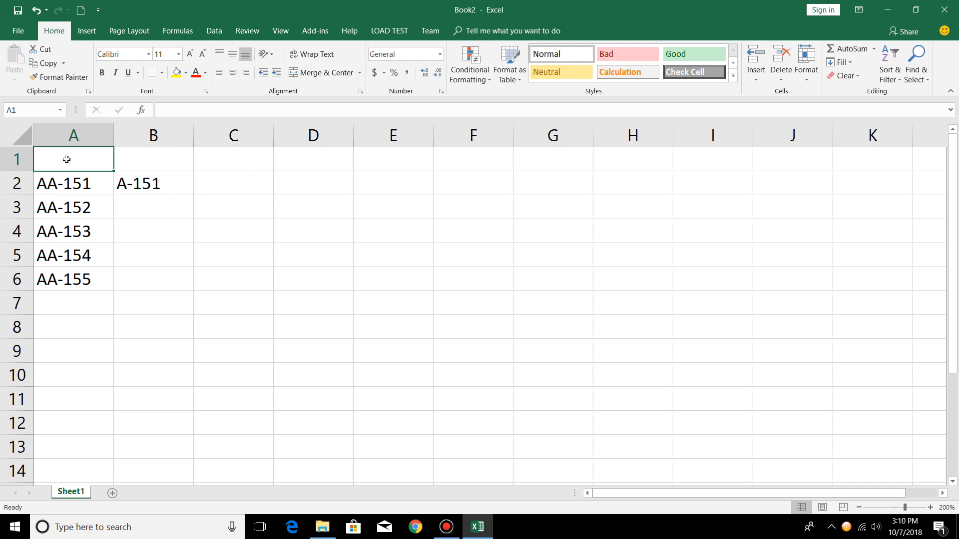
pyautogui.write('A')
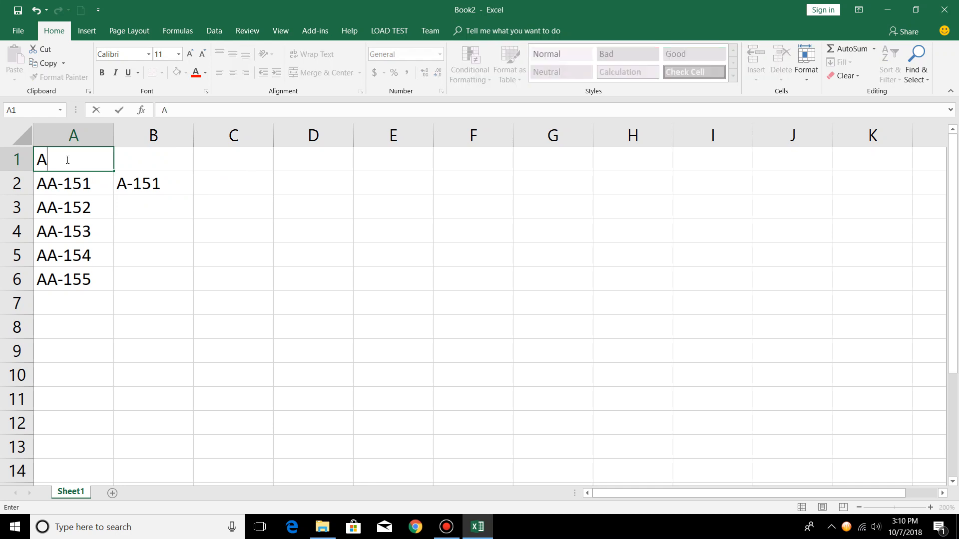
pyautogui.press('Return')
pyautogui.click(66, 159)
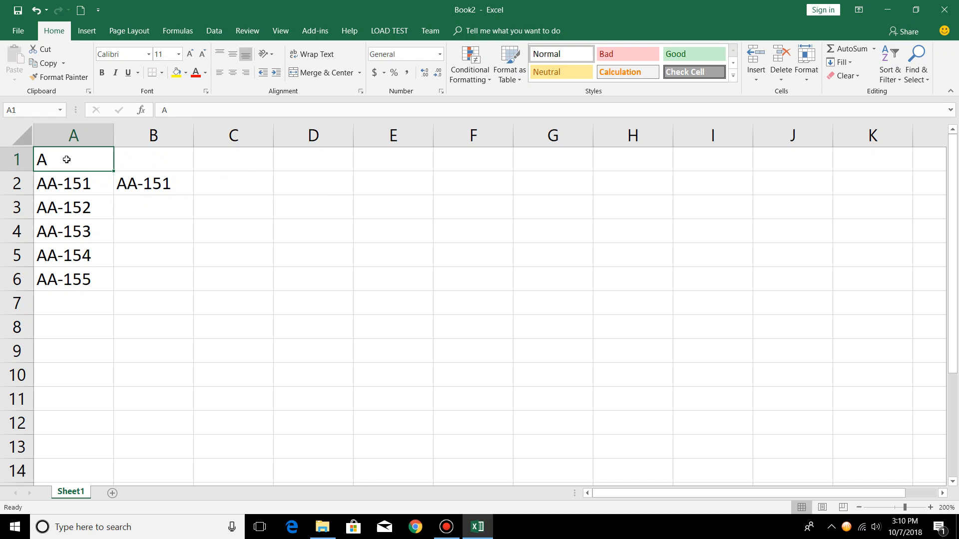
pyautogui.write('S')
pyautogui.click(67, 159)
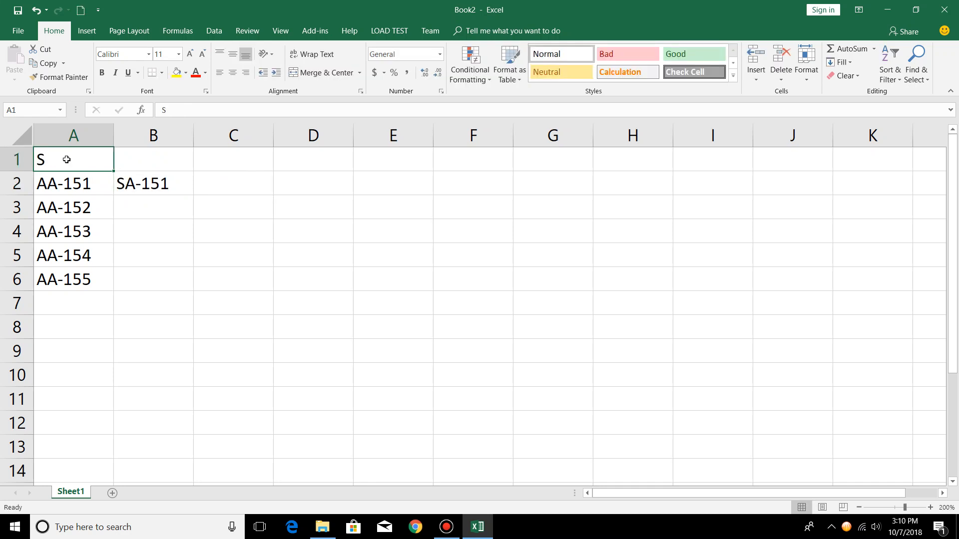
# Make the A1 reference in B2's formula absolute as $A$1 and fill the formula down to B6.
pyautogui.press('Right')
pyautogui.press('Down')
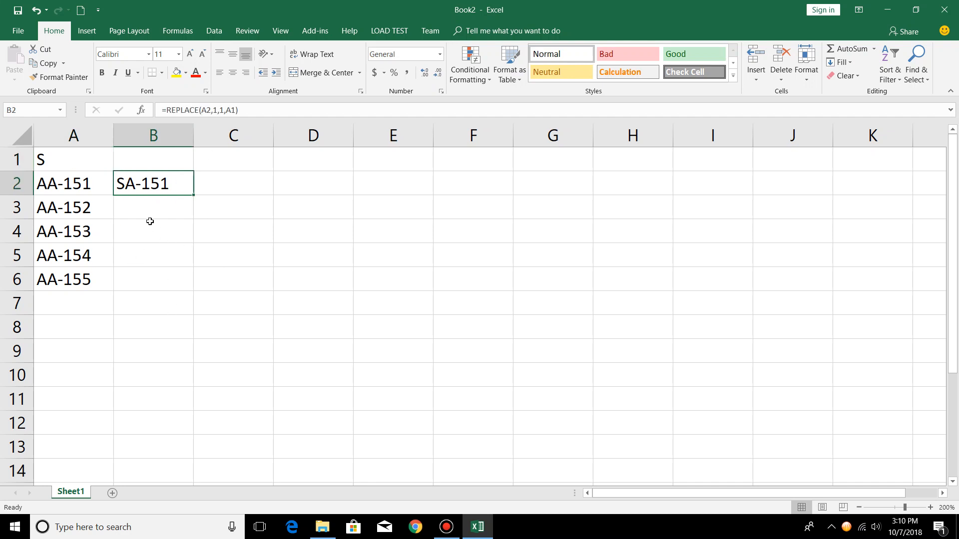
pyautogui.click(232, 111)
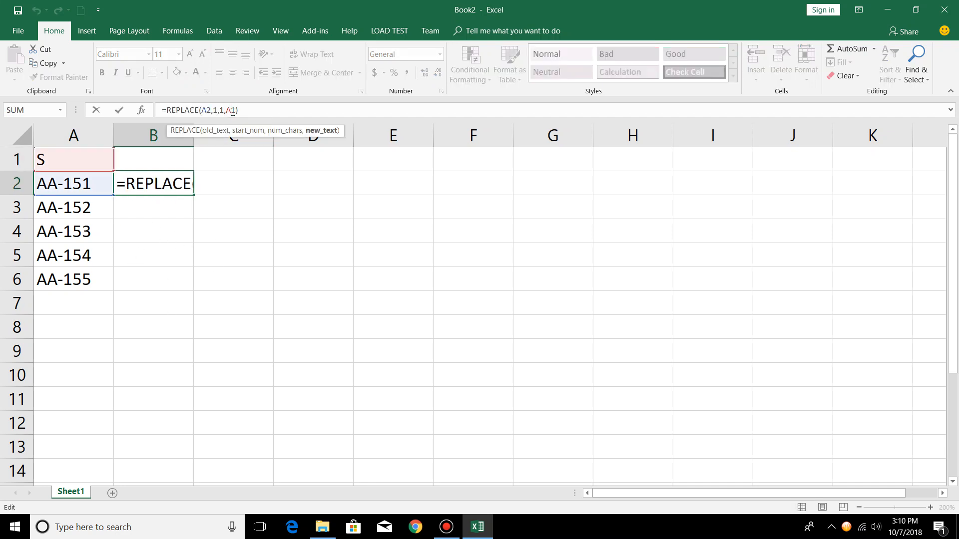
pyautogui.press('F4')
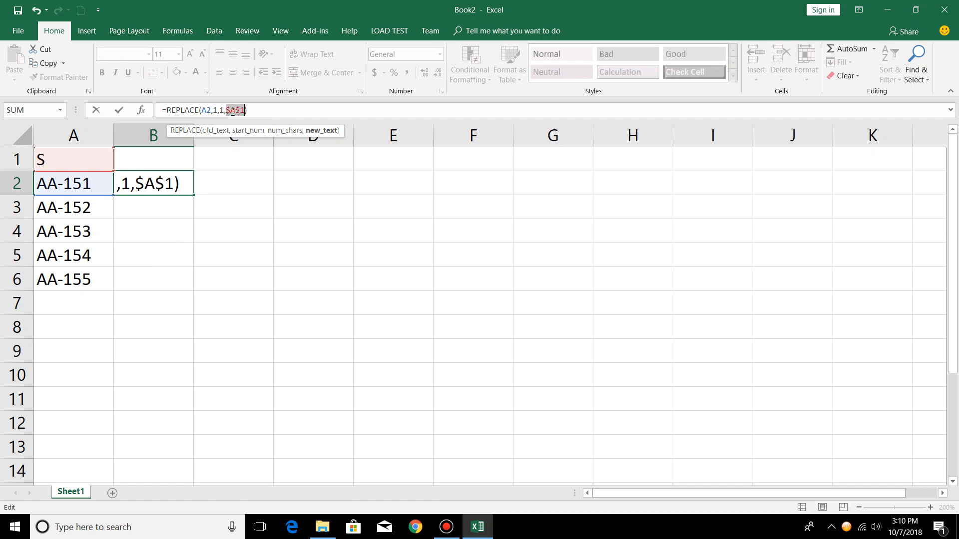
pyautogui.press('Return')
pyautogui.press('Up')
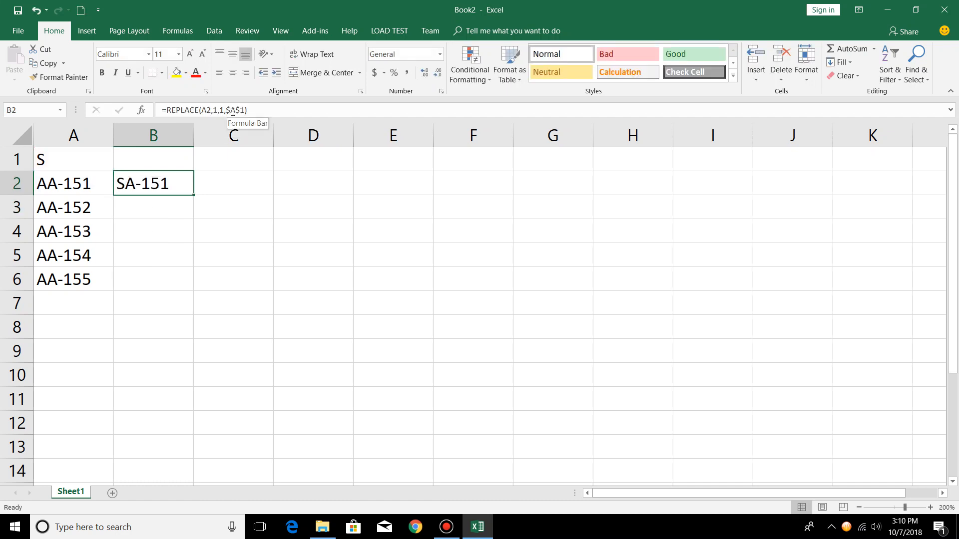
pyautogui.doubleClick(194, 196)
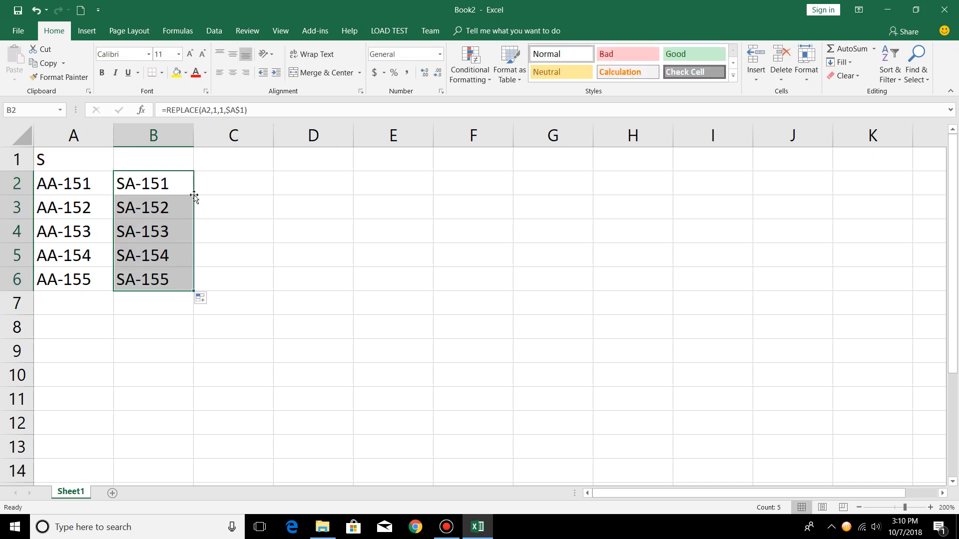
# Change the replacement letter in A1 to P, and finally to D.
pyautogui.click(46, 163)
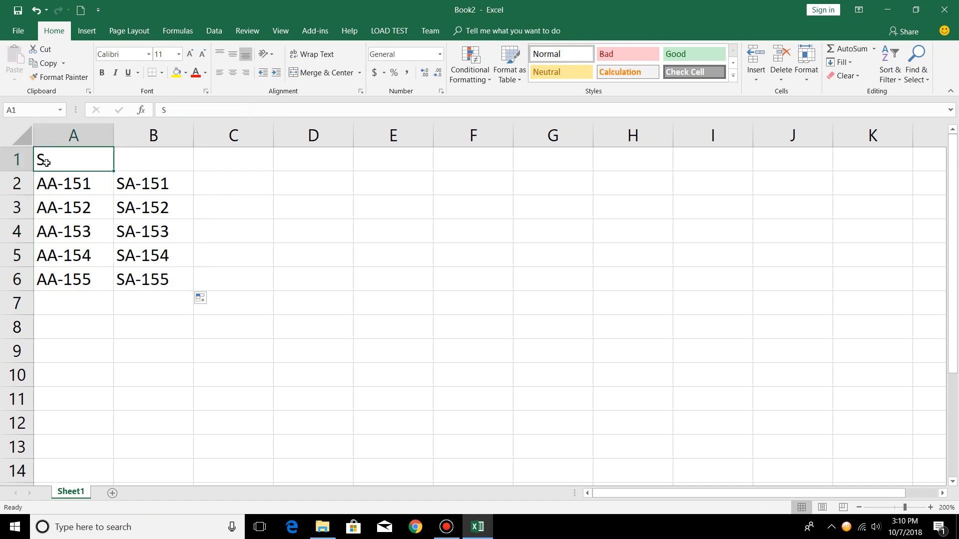
pyautogui.write('P')
pyautogui.press('Return')
pyautogui.click(45, 163)
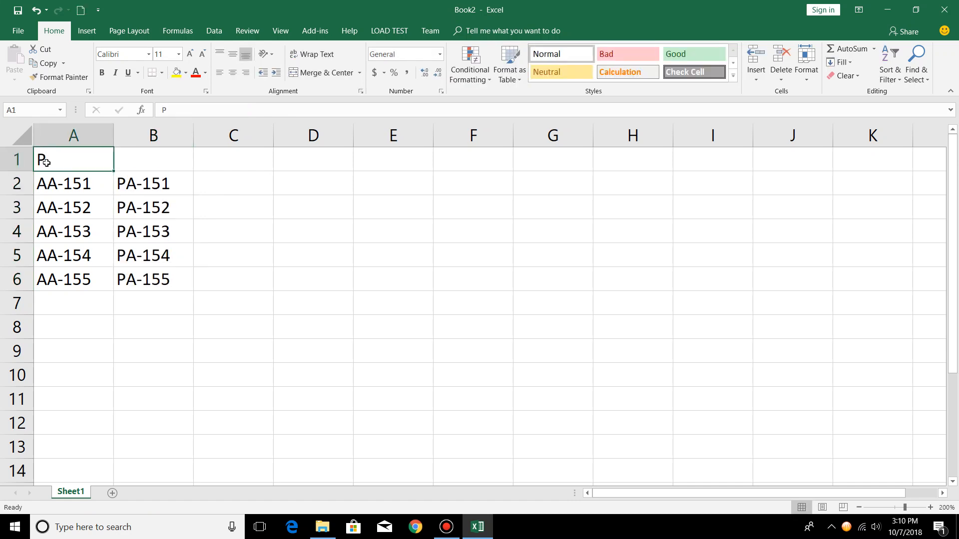
pyautogui.write('D')
pyautogui.press('Return')
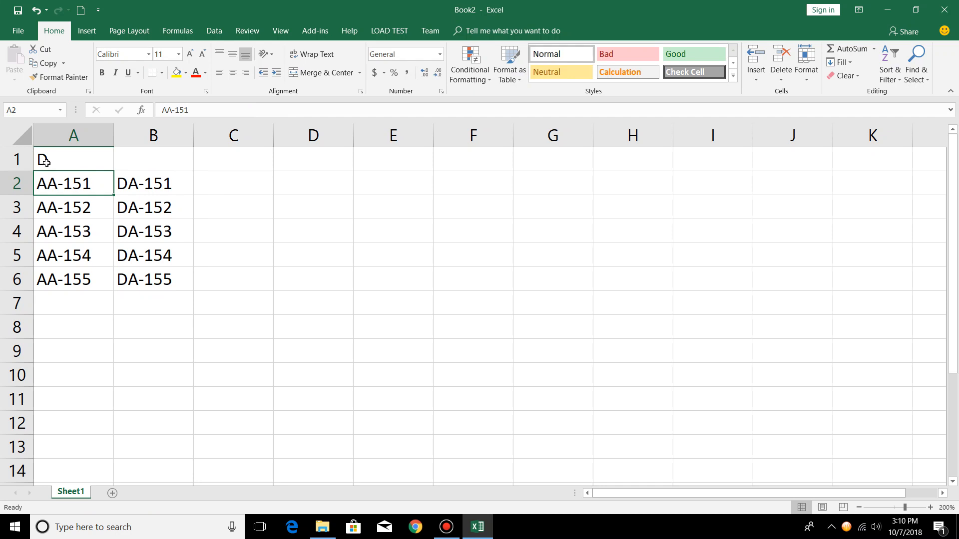
# Change the replacement letter in cell A1 to S.
pyautogui.click(45, 162)
pyautogui.write('S')
pyautogui.press('Return')
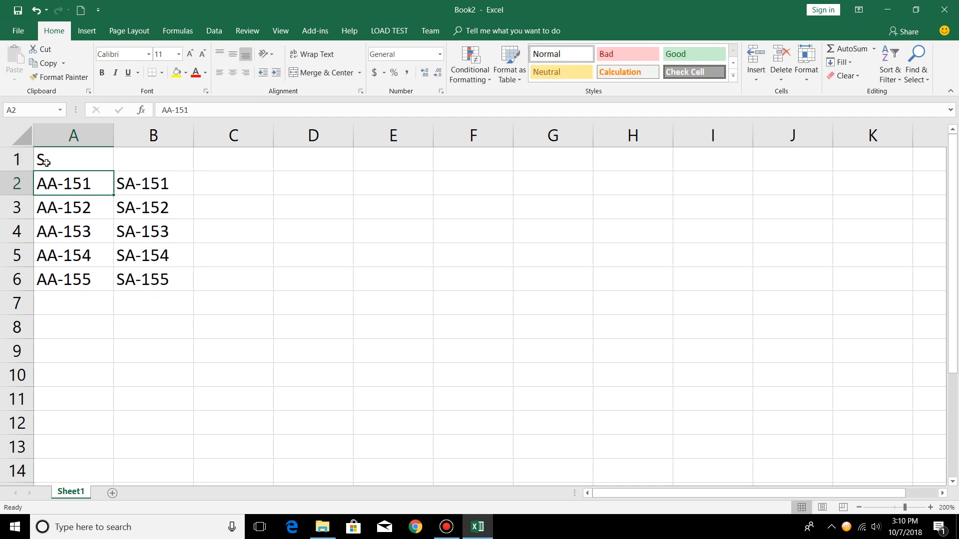
# Examine the original codes in A2 to A6 and the REPLACE formula in B2.
pyautogui.press('Down')
pyautogui.press('Down')
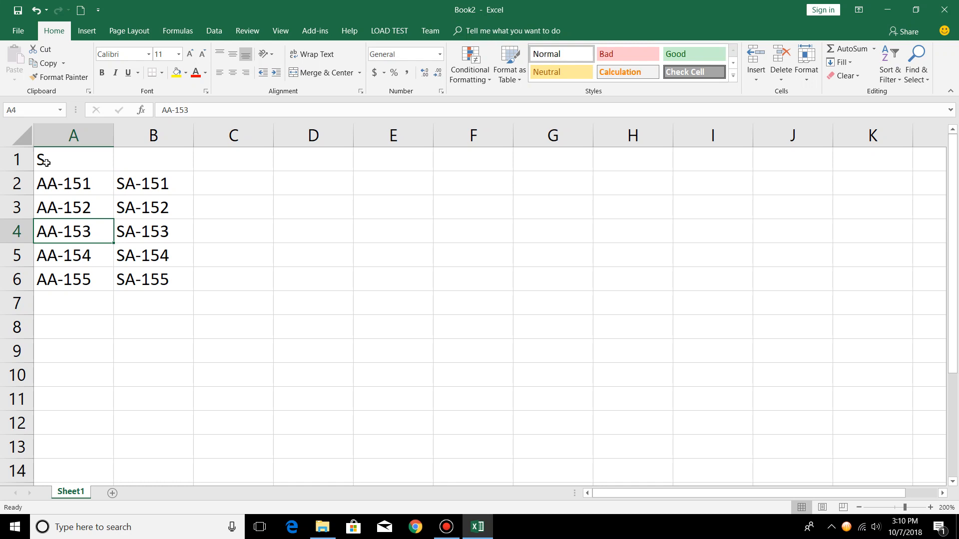
pyautogui.press('Down')
pyautogui.press('Down')
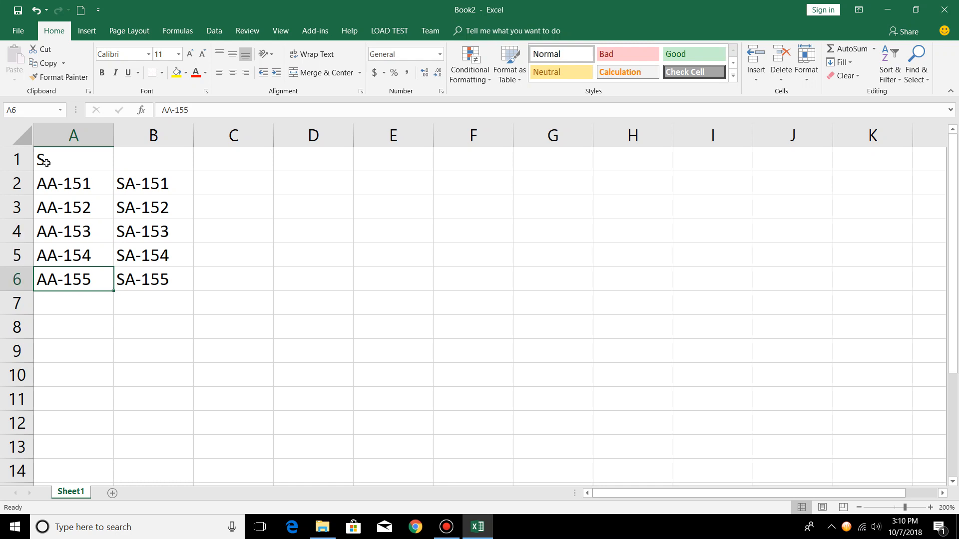
pyautogui.press('Up')
pyautogui.press('Up')
pyautogui.press('Up')
pyautogui.press('Up')
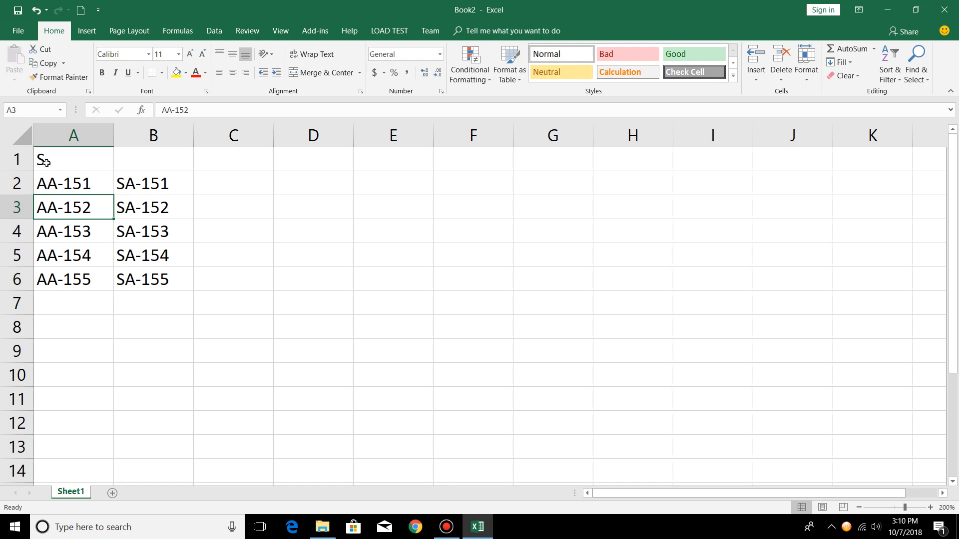
pyautogui.press('Down')
pyautogui.press('Down')
pyautogui.press('Down')
pyautogui.press('Down')
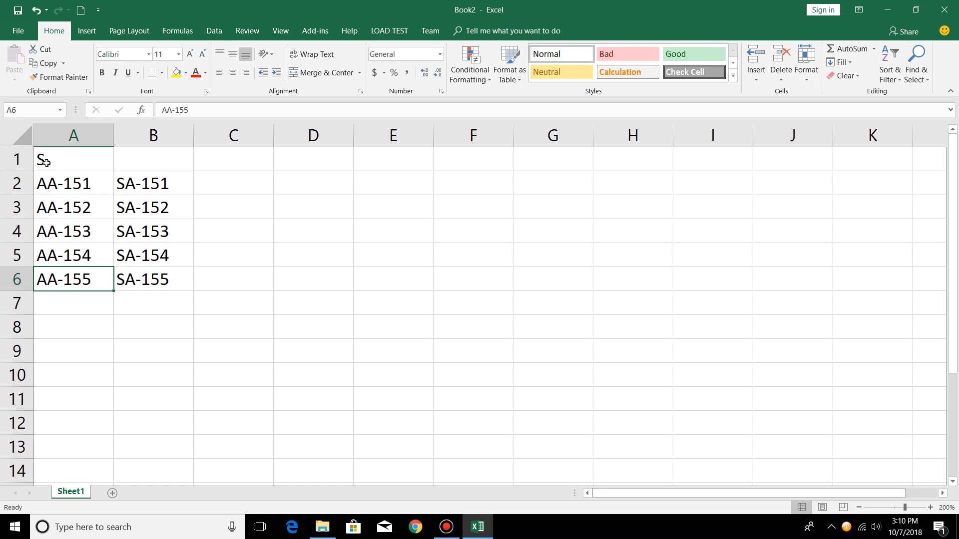
pyautogui.press('Up')
pyautogui.press('Up')
pyautogui.press('Up')
pyautogui.press('Up')
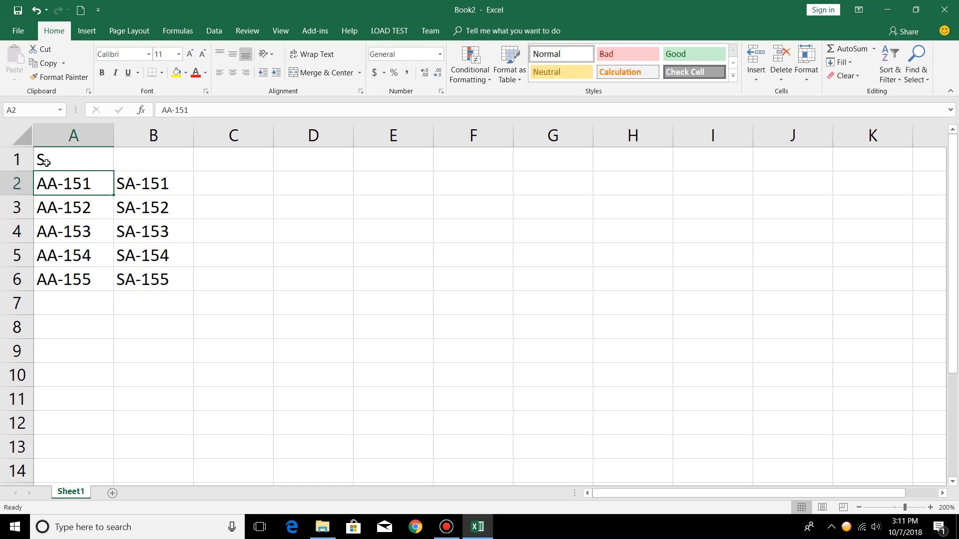
pyautogui.press('Right')
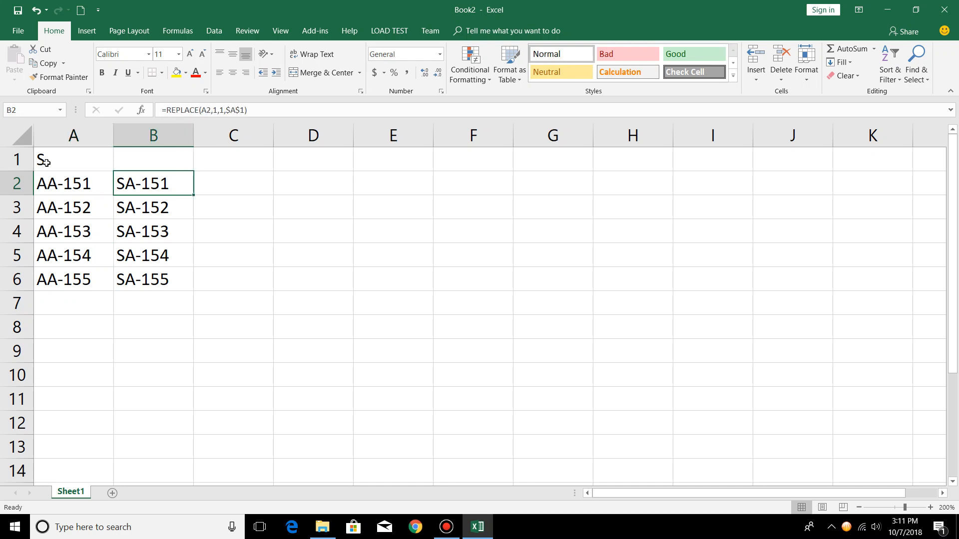
pyautogui.press('Left')
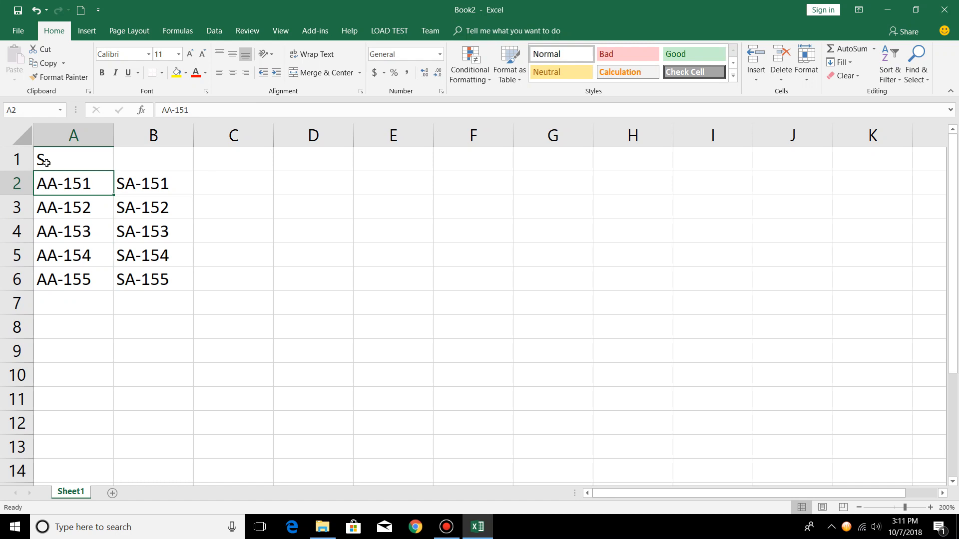
# Enter the formula =REPLACE(A2,3,1,"*") in C2 to swap the hyphen in A2's code for an asterisk.
pyautogui.press('Right')
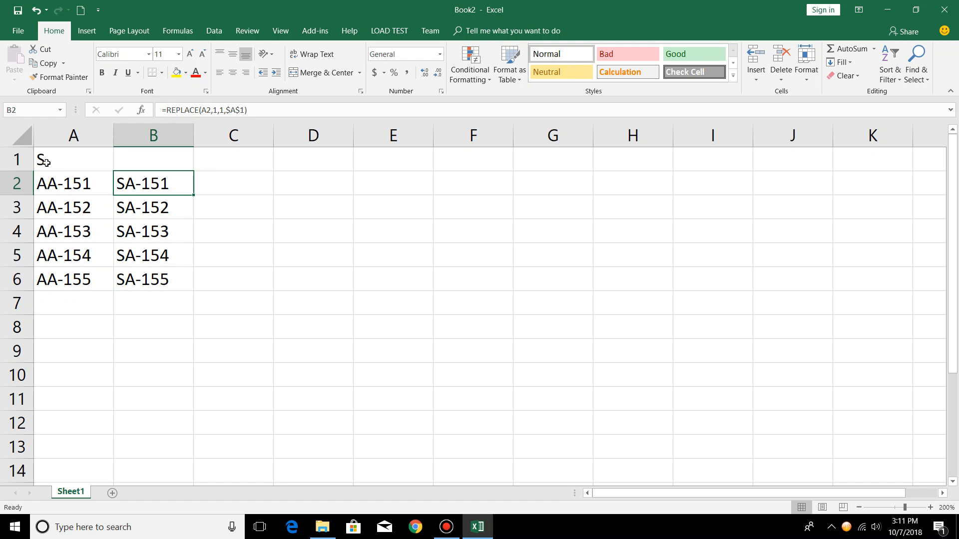
pyautogui.press('Right')
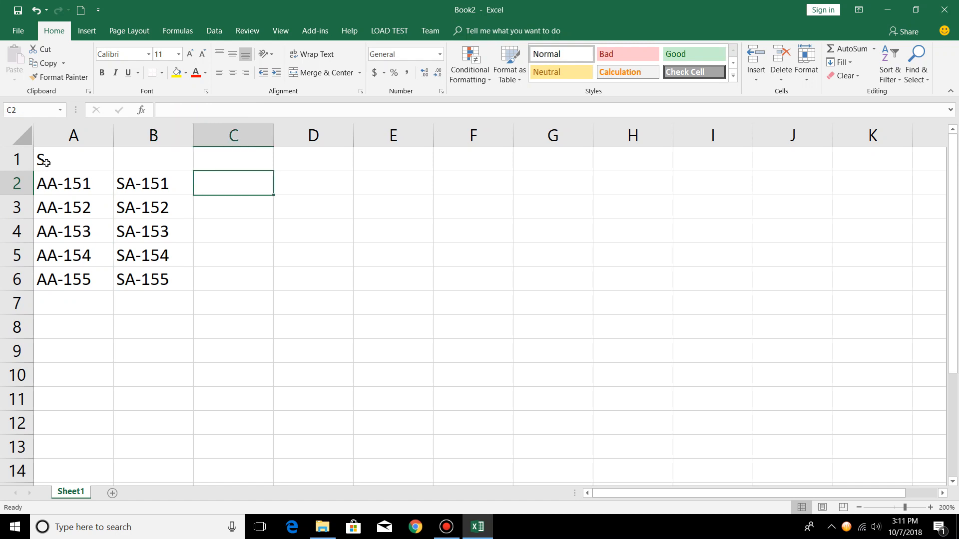
pyautogui.write('=RE')
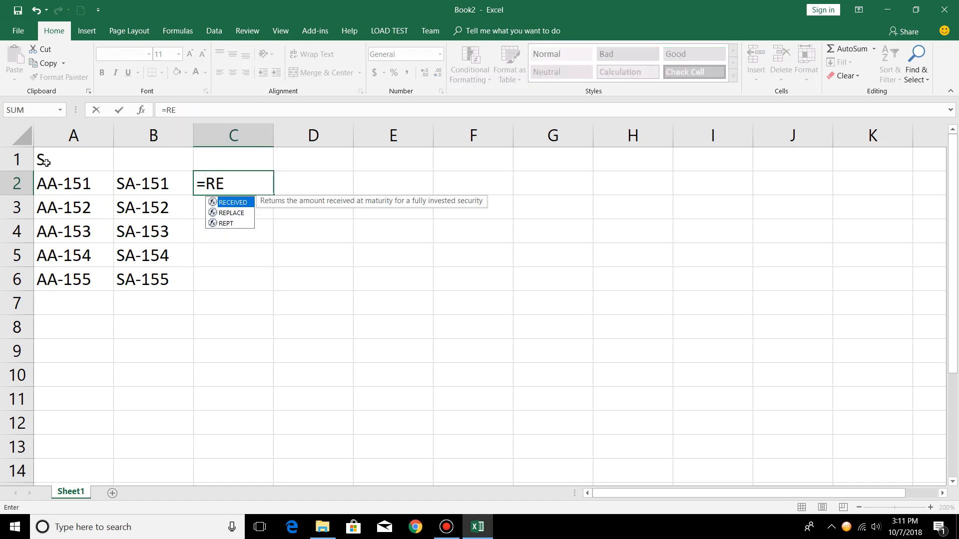
pyautogui.press('Down')
pyautogui.press('Tab')
pyautogui.press('Left')
pyautogui.press('Left')
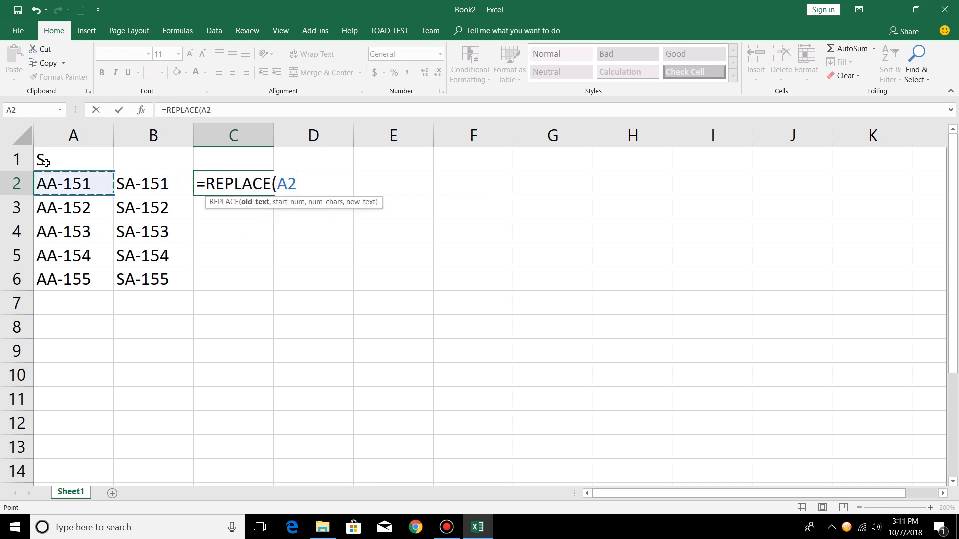
pyautogui.write(',')
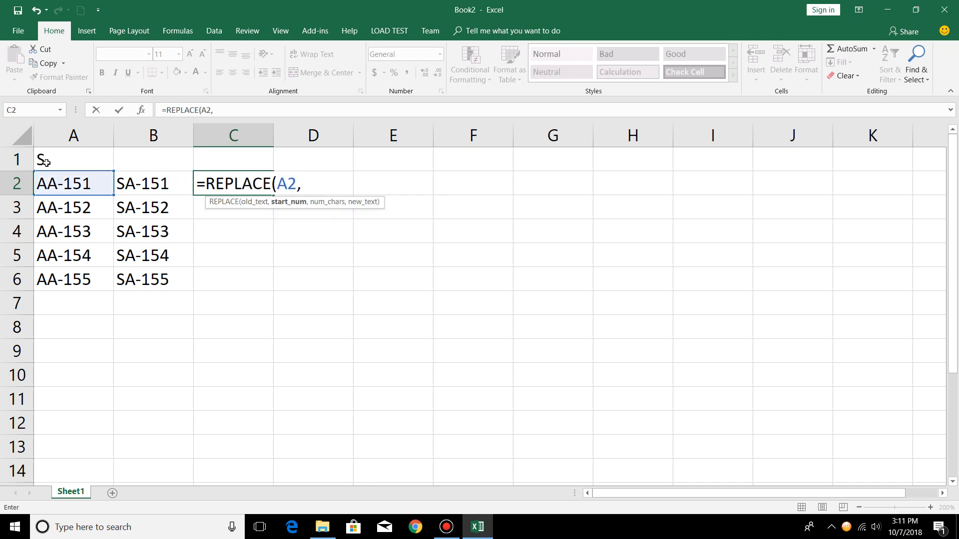
pyautogui.write('3,1')
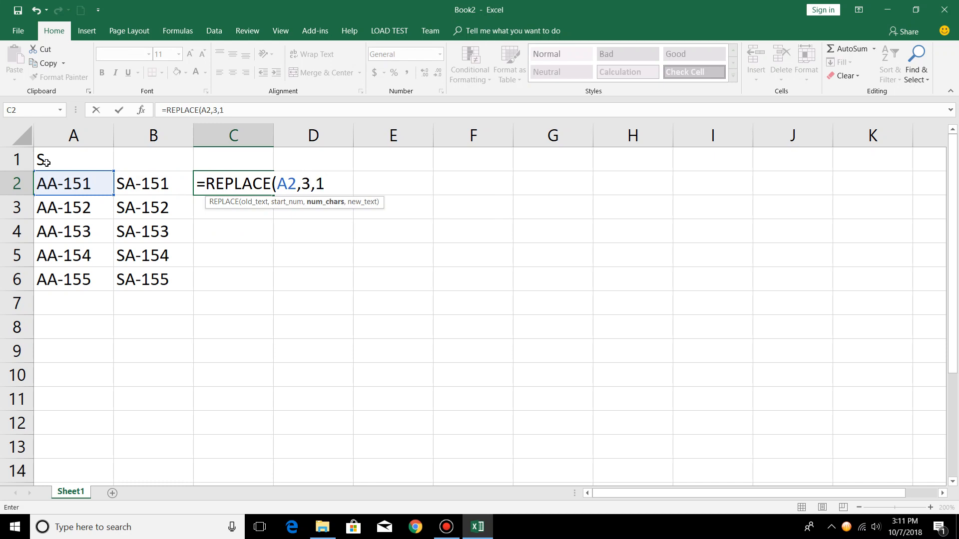
pyautogui.write(',"')
pyautogui.write('*"')
pyautogui.press('Return')
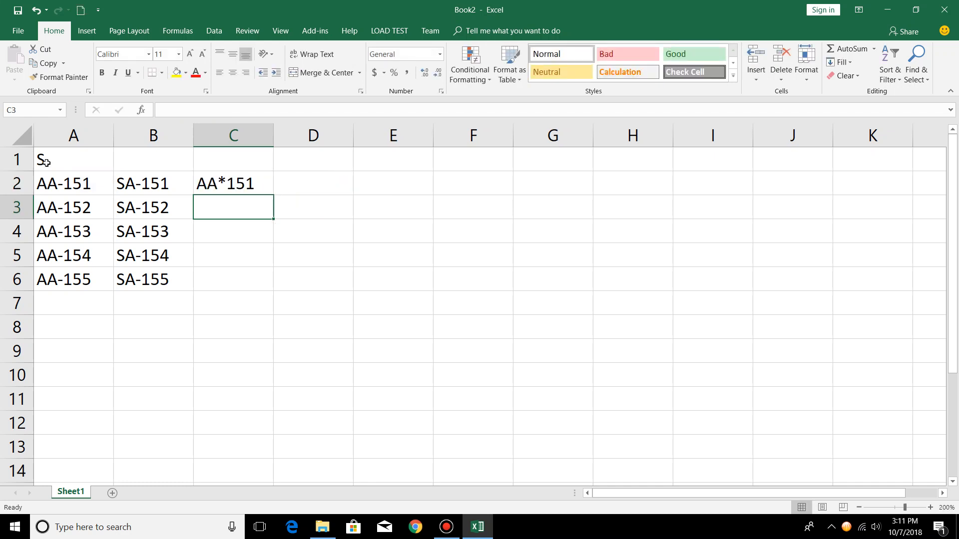
# Fill the C2 formula down to C6 for the remaining codes.
pyautogui.press('Up')
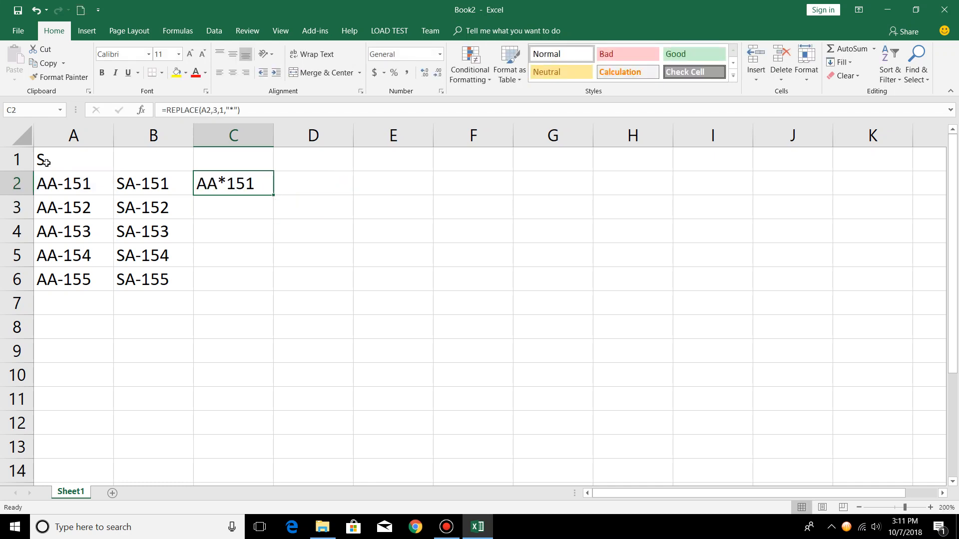
pyautogui.doubleClick(275, 194)
pyautogui.click(377, 232)
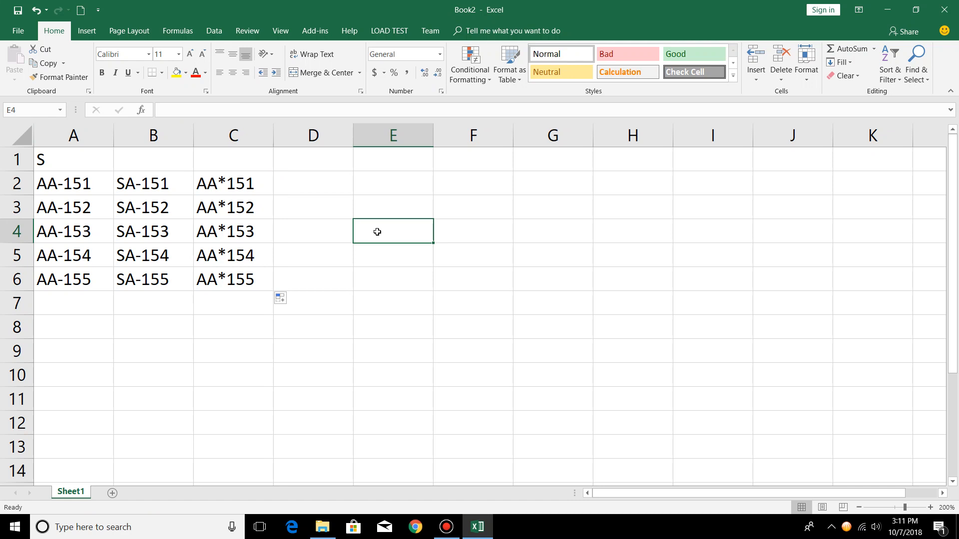
# Check the formula in C2 and minimize the workbook window.
pyautogui.click(247, 186)
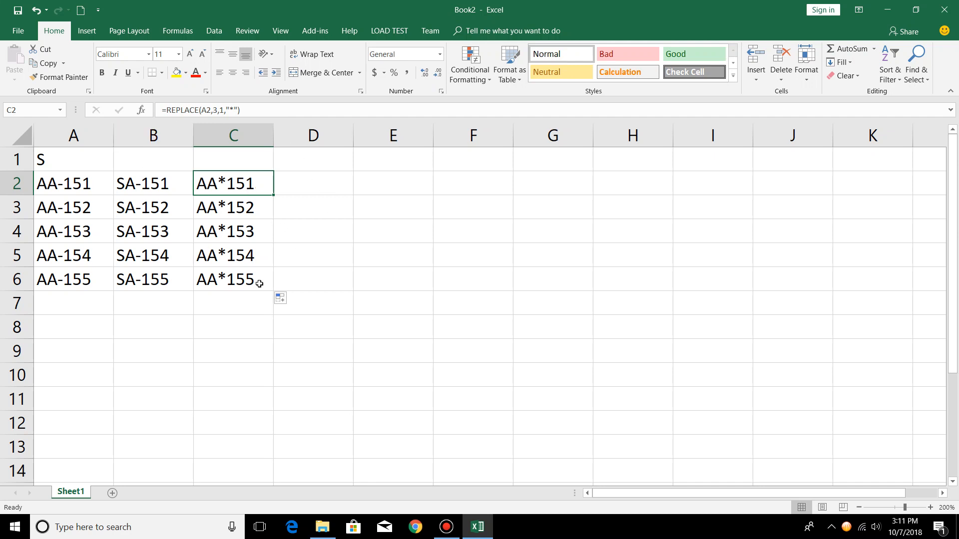
pyautogui.click(305, 199)
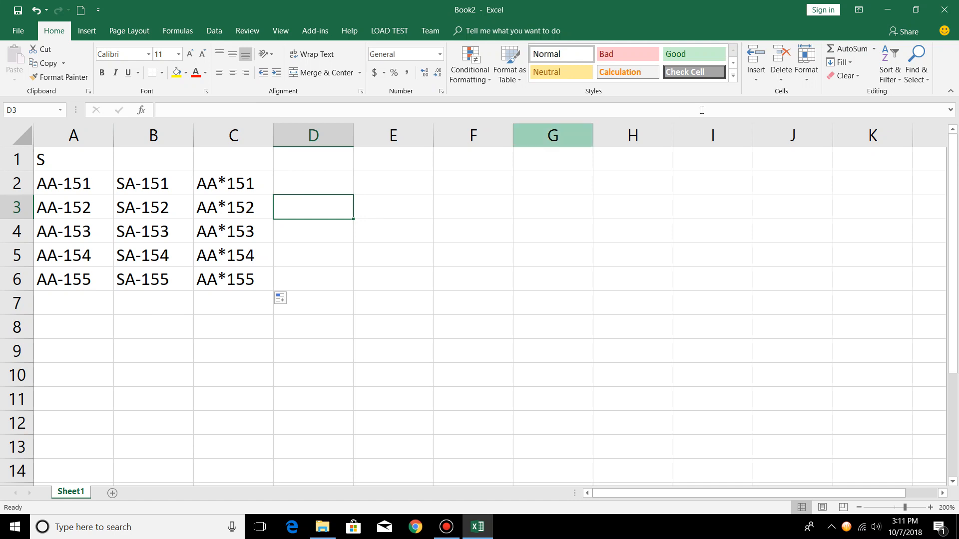
pyautogui.click(898, 9)
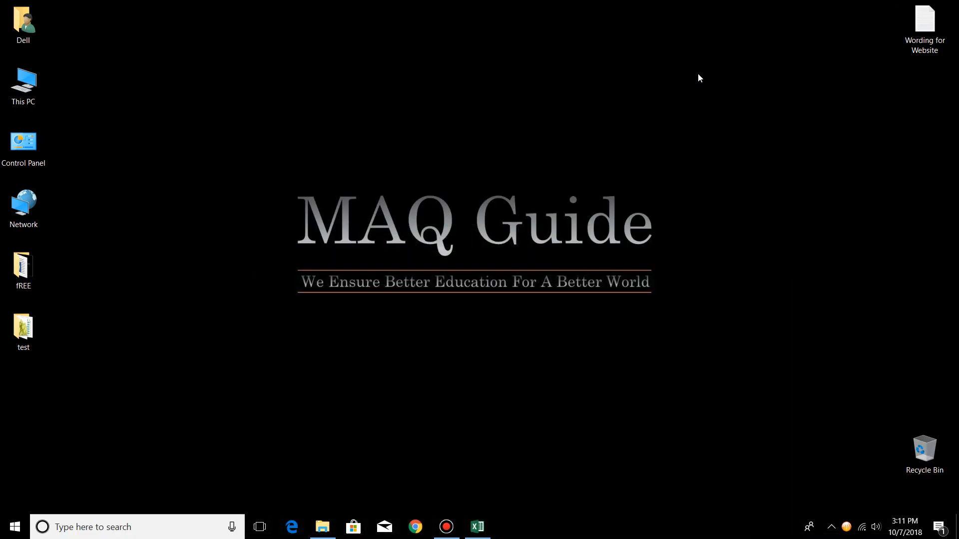